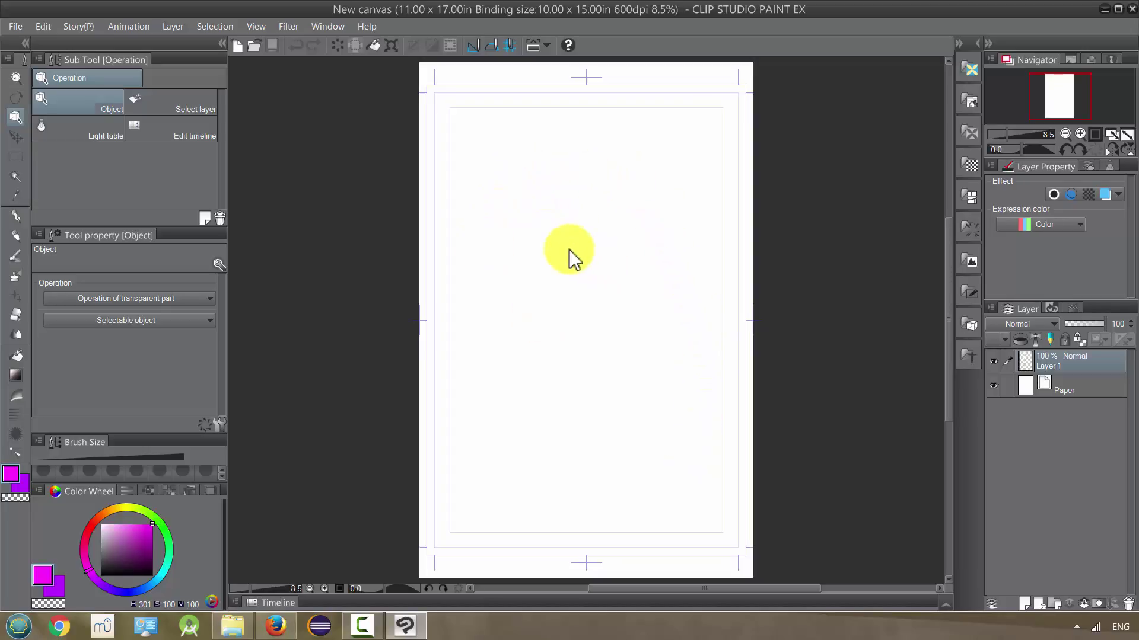
Paint a thick magenta G-pen squiggle (size 843.2) from upper left to lower right on Layer 1
click(16, 218)
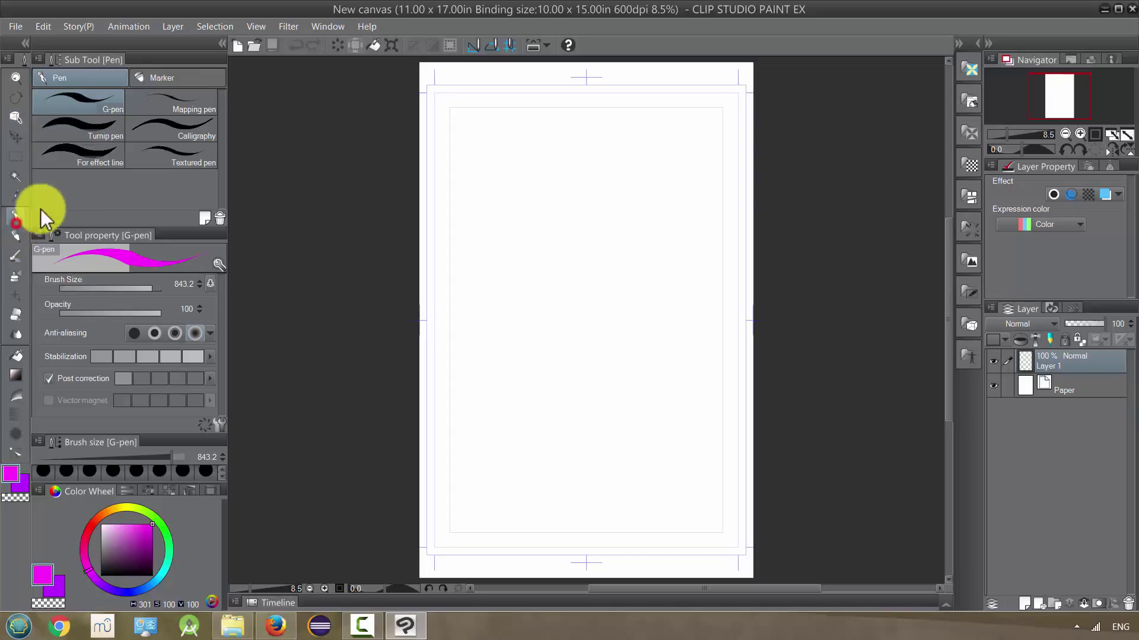
mouse_move(491, 206)
mouse_down()
mouse_move(526, 180)
mouse_move(567, 193)
mouse_move(587, 232)
mouse_move(625, 232)
mouse_move(624, 284)
mouse_move(607, 316)
mouse_move(645, 335)
mouse_move(642, 401)
mouse_move(661, 416)
mouse_up()
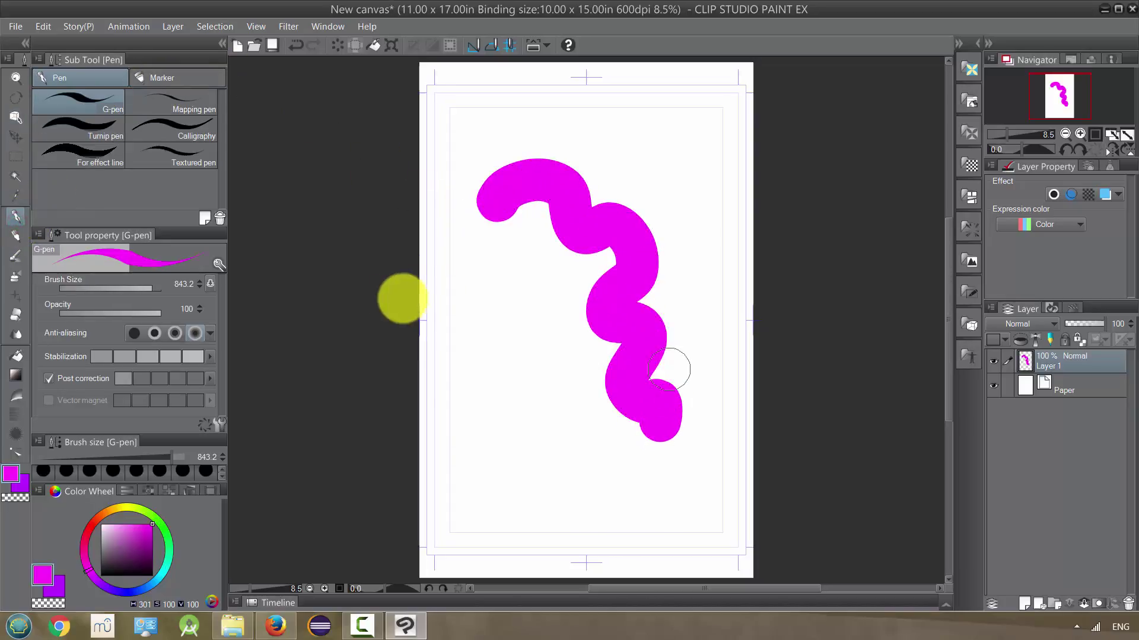
Nudge Layer 1's magenta squiggle slightly lower with the Move layer tool
click(16, 137)
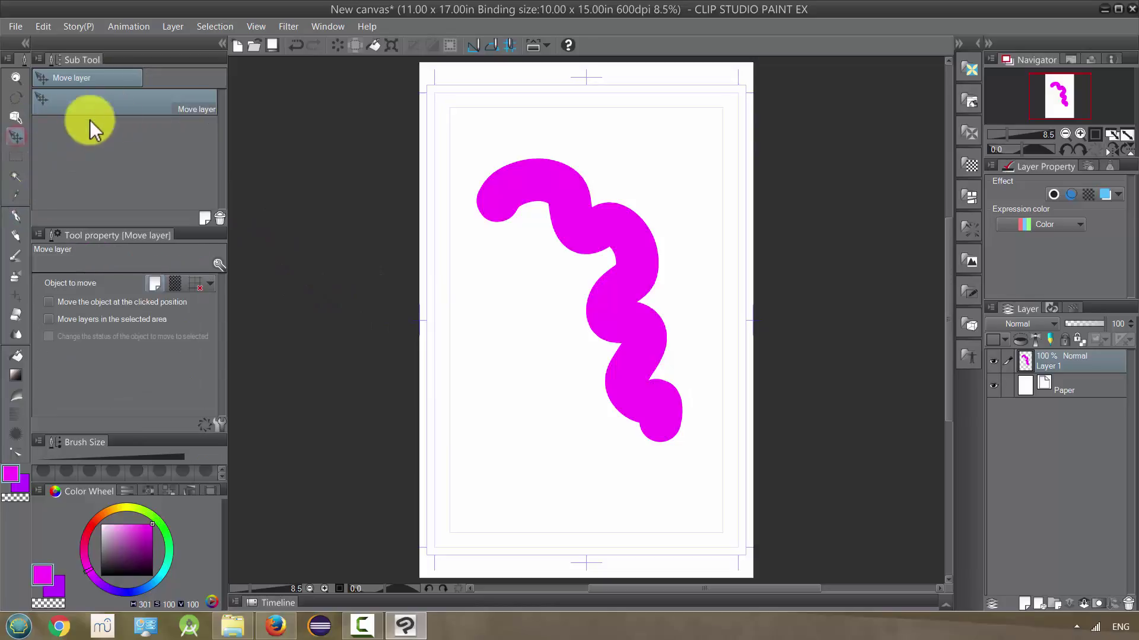
drag(600, 233, 519, 248)
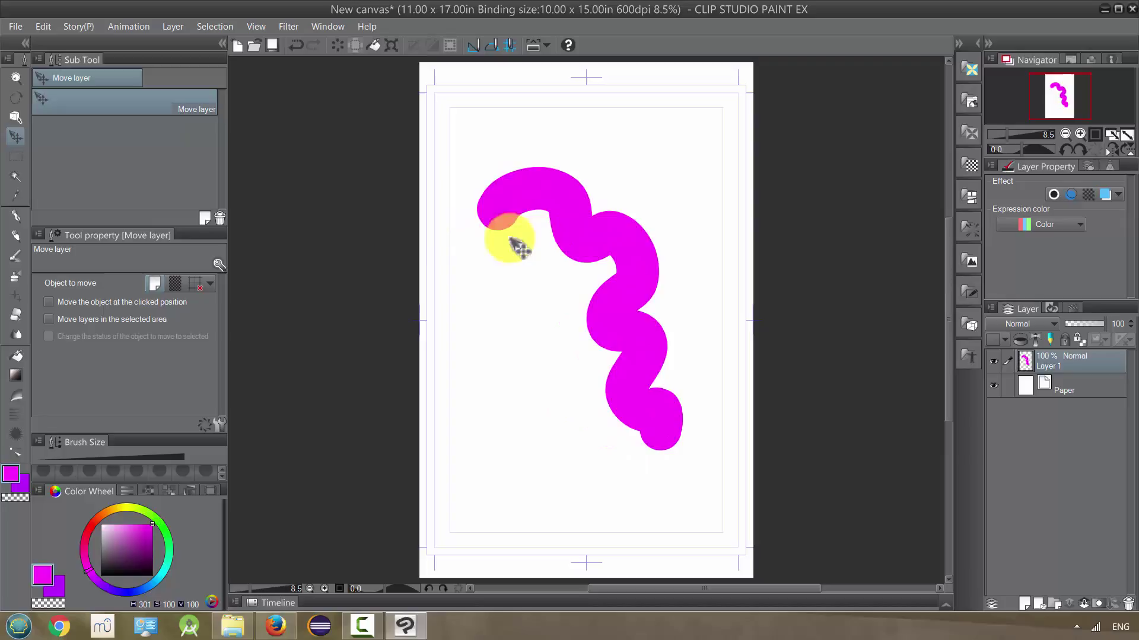
click(16, 118)
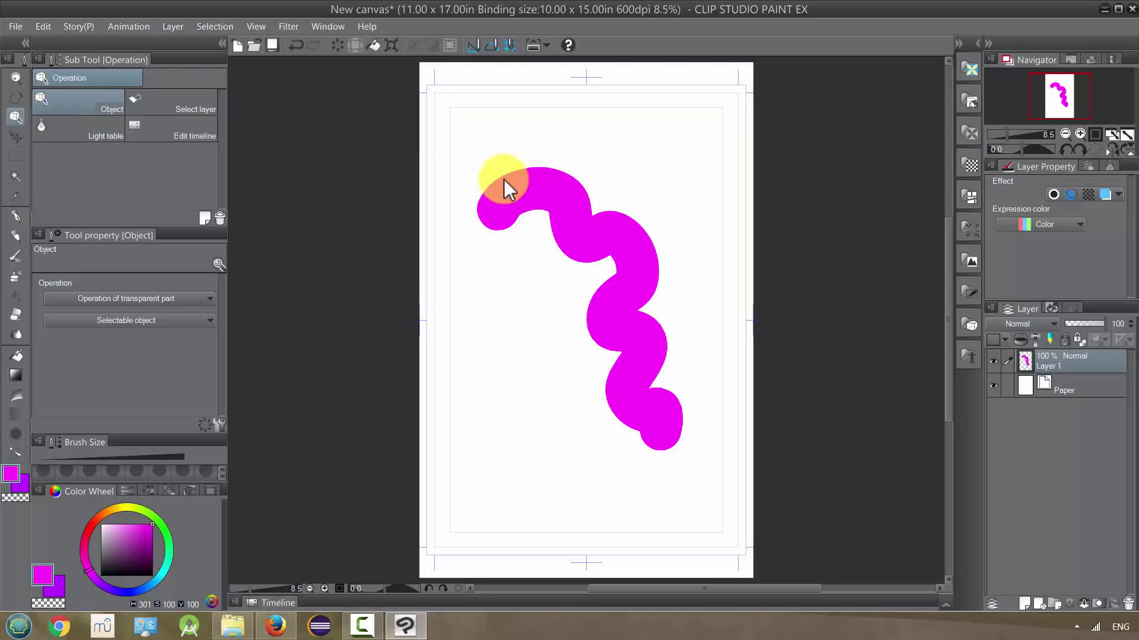
click(162, 102)
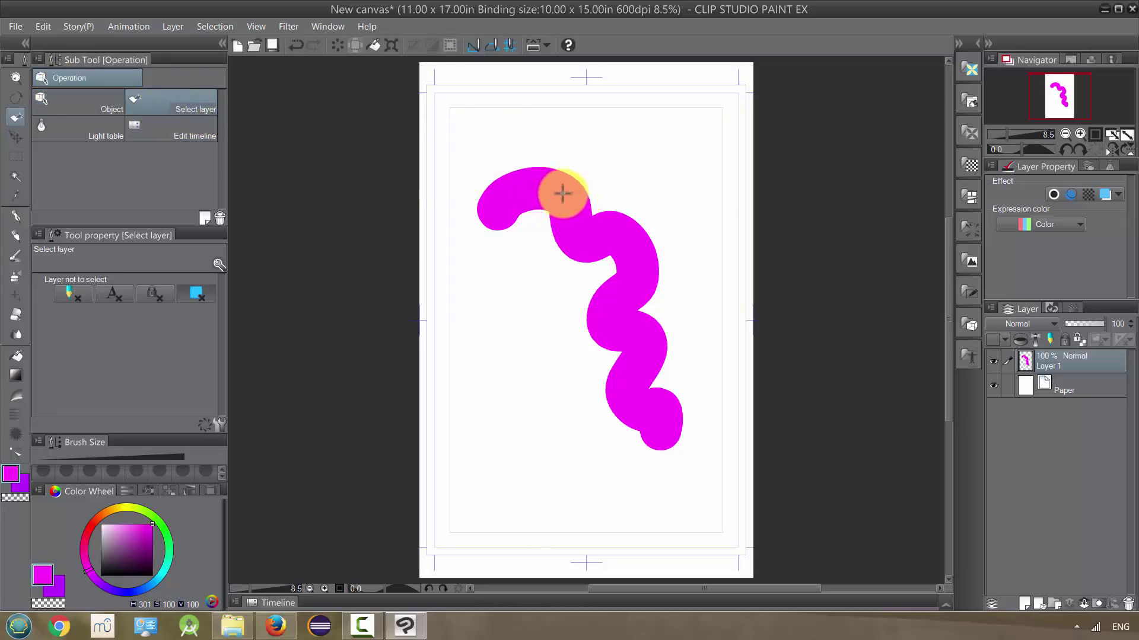
click(641, 163)
click(523, 287)
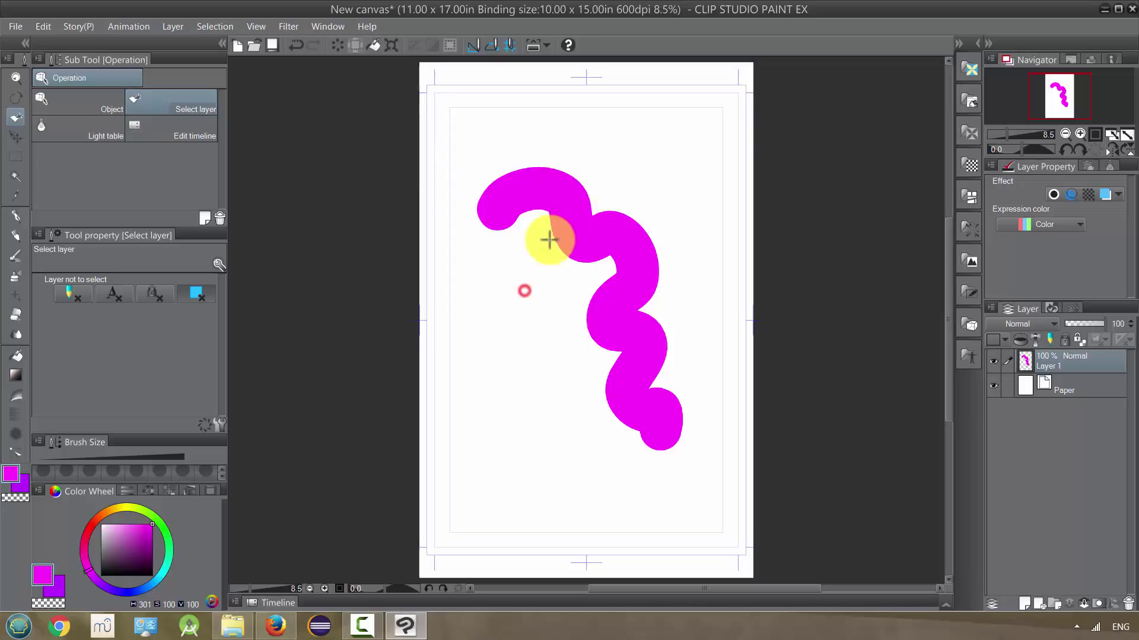
click(579, 208)
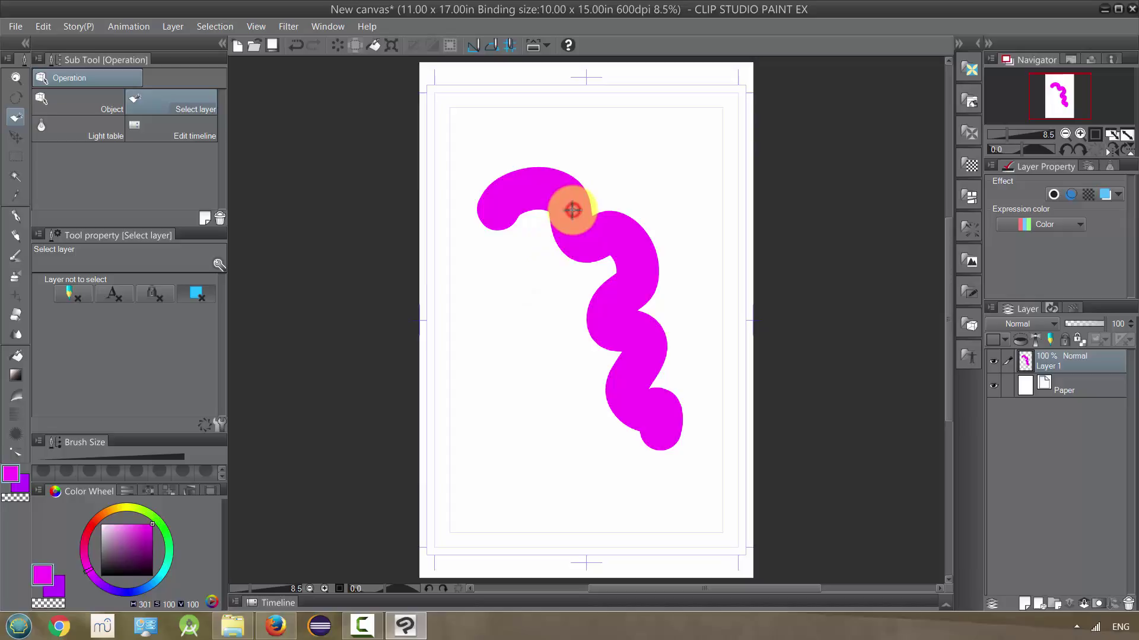
click(1062, 390)
click(638, 265)
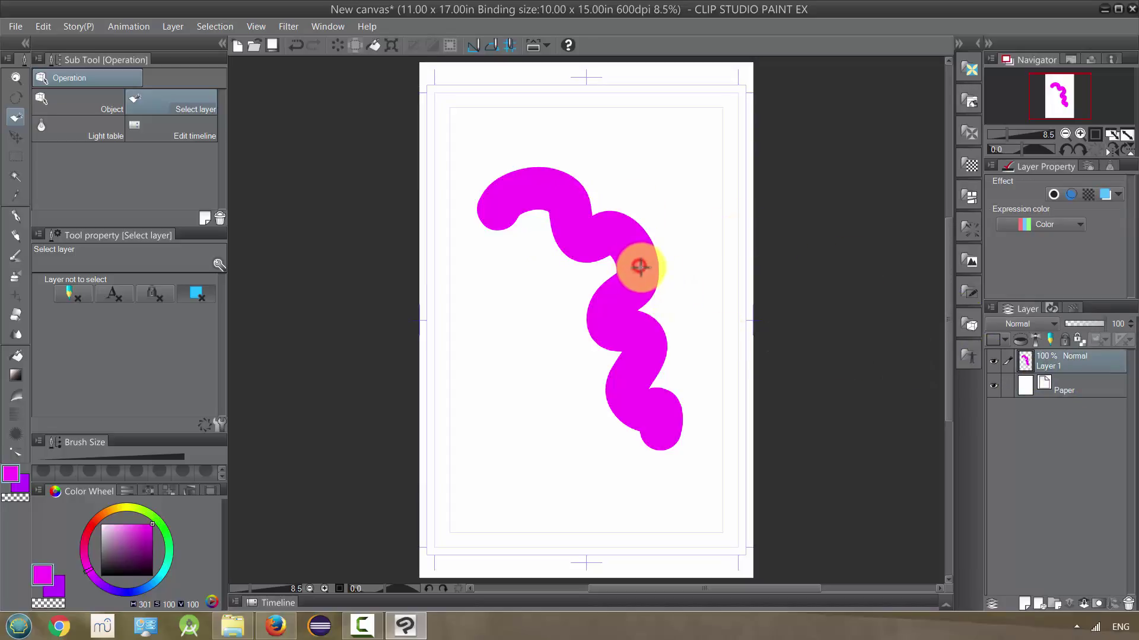
click(610, 262)
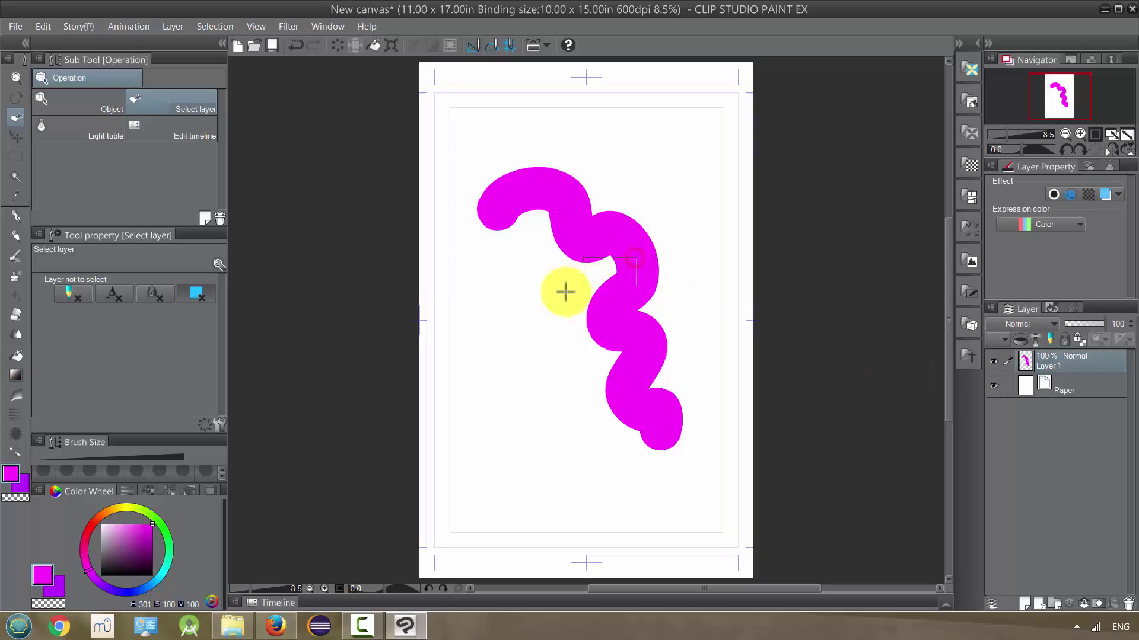
click(597, 224)
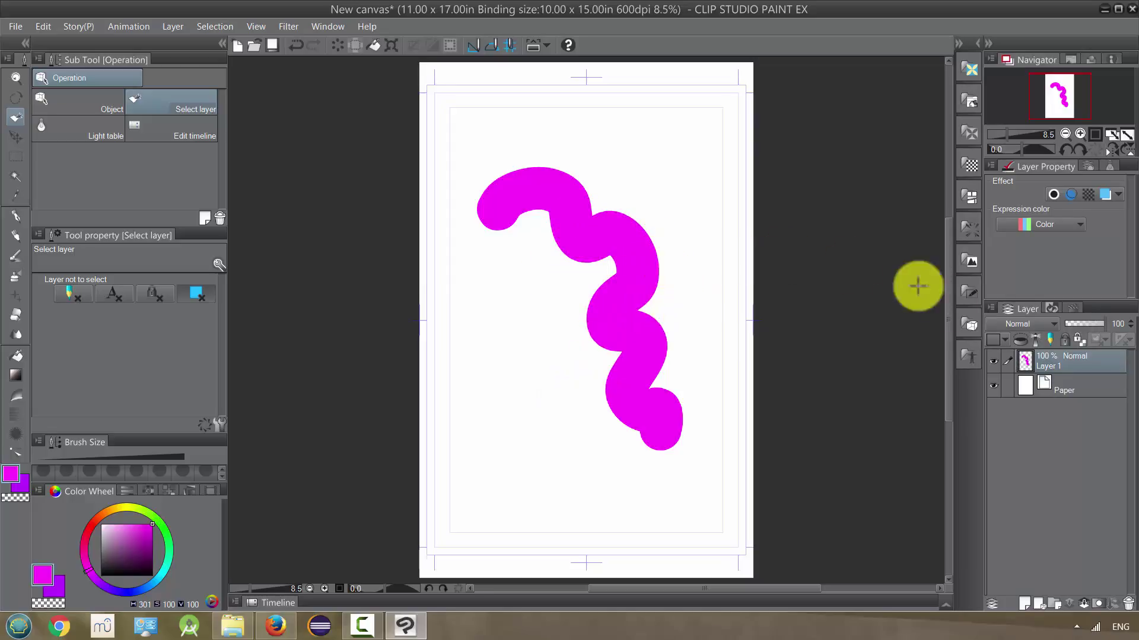
Drag the magenta squiggle upward toward the top margin using the Object sub tool
click(101, 103)
mouse_move(568, 220)
mouse_down()
mouse_move(557, 177)
mouse_move(495, 152)
mouse_move(614, 216)
mouse_move(644, 182)
mouse_move(564, 188)
mouse_move(599, 183)
mouse_up()
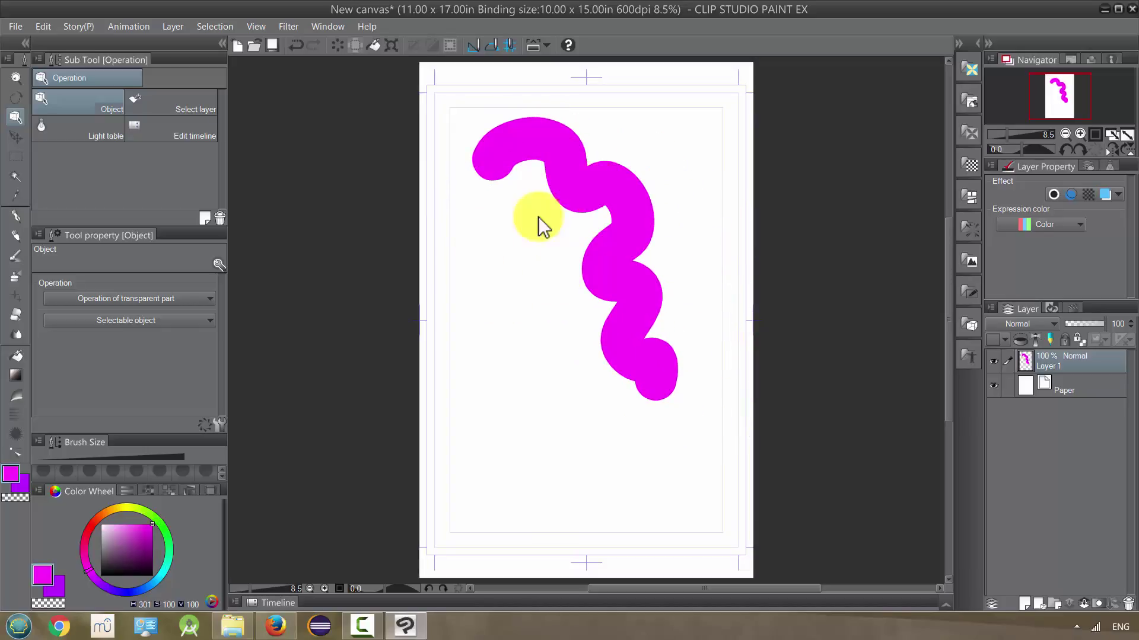
click(19, 134)
click(16, 118)
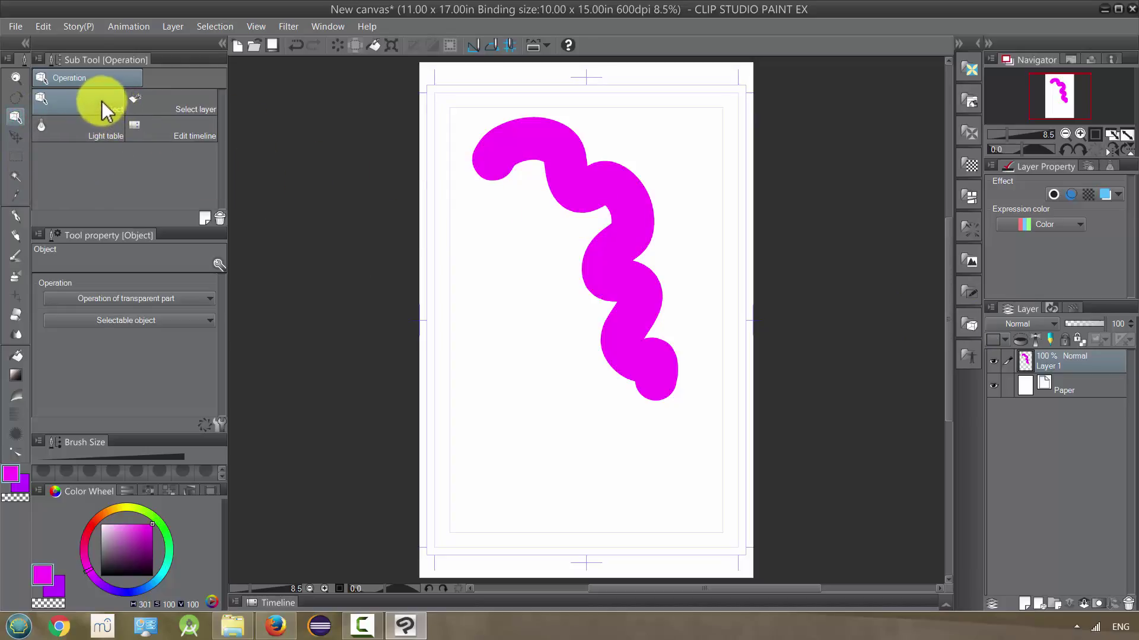
click(527, 153)
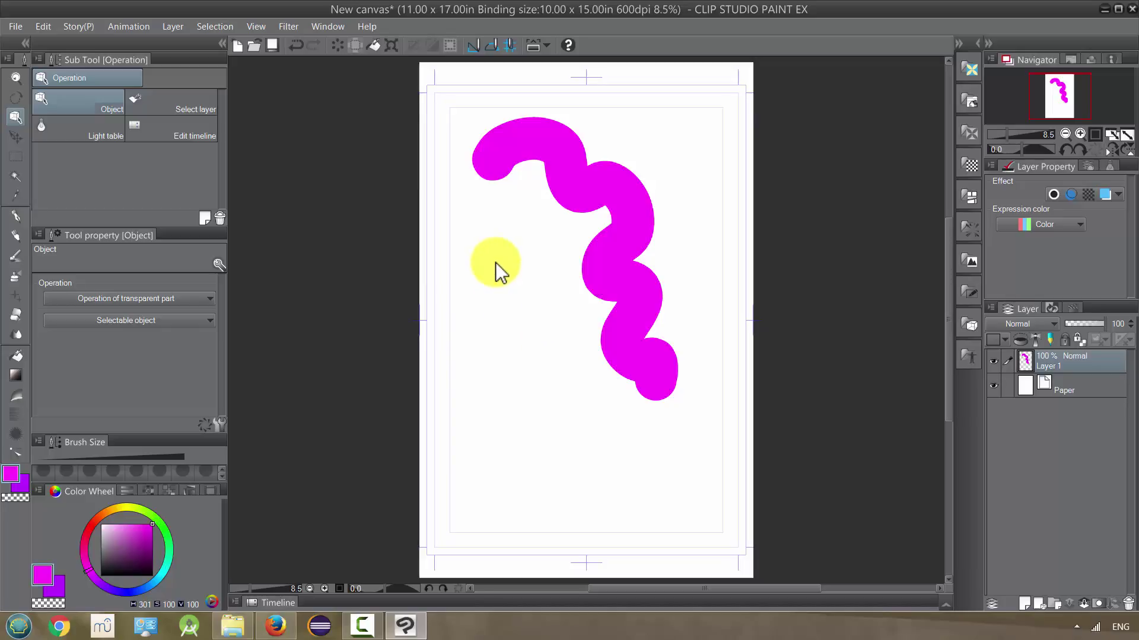
click(601, 229)
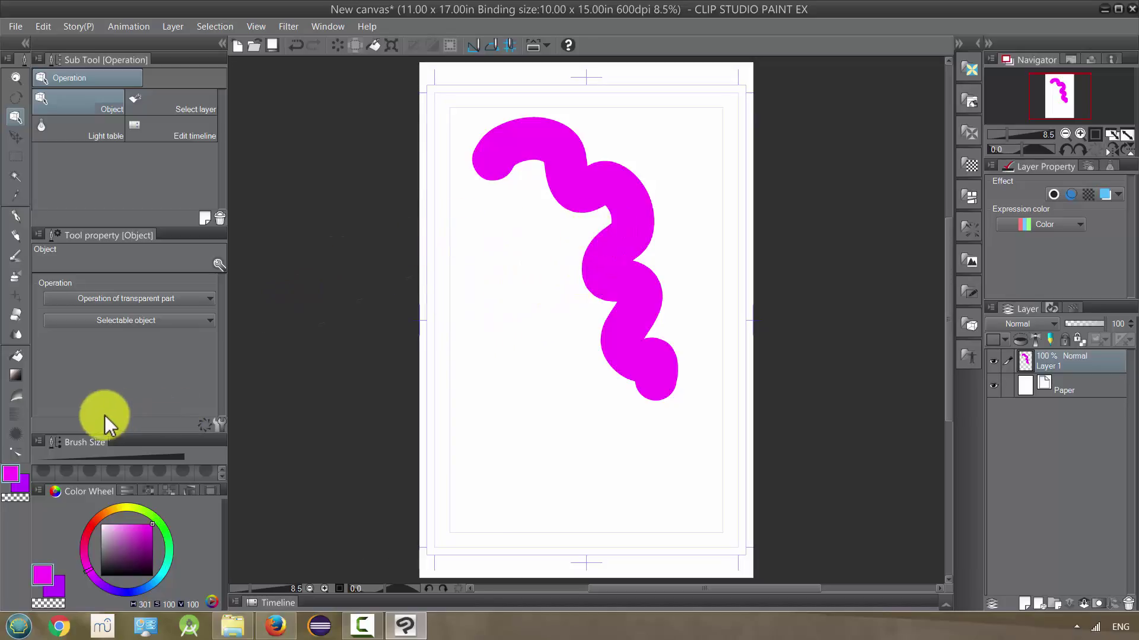
Draw an elliptical Sea urchin flash below the squiggle on a new layer
click(16, 438)
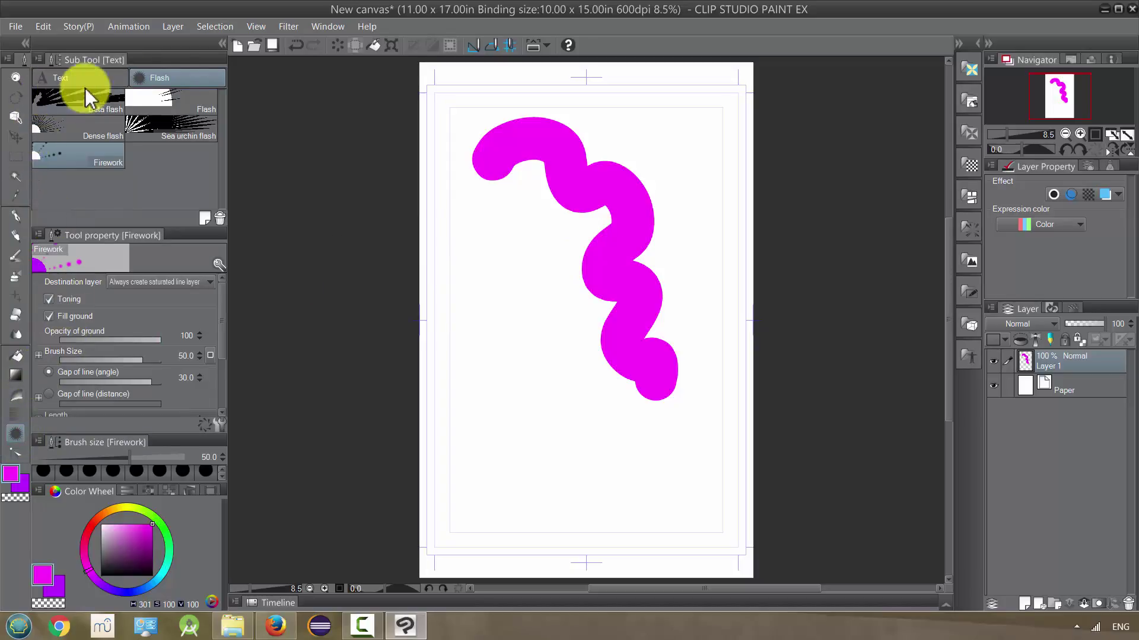
click(163, 128)
mouse_move(508, 420)
mouse_down()
mouse_move(534, 460)
mouse_move(603, 491)
mouse_up()
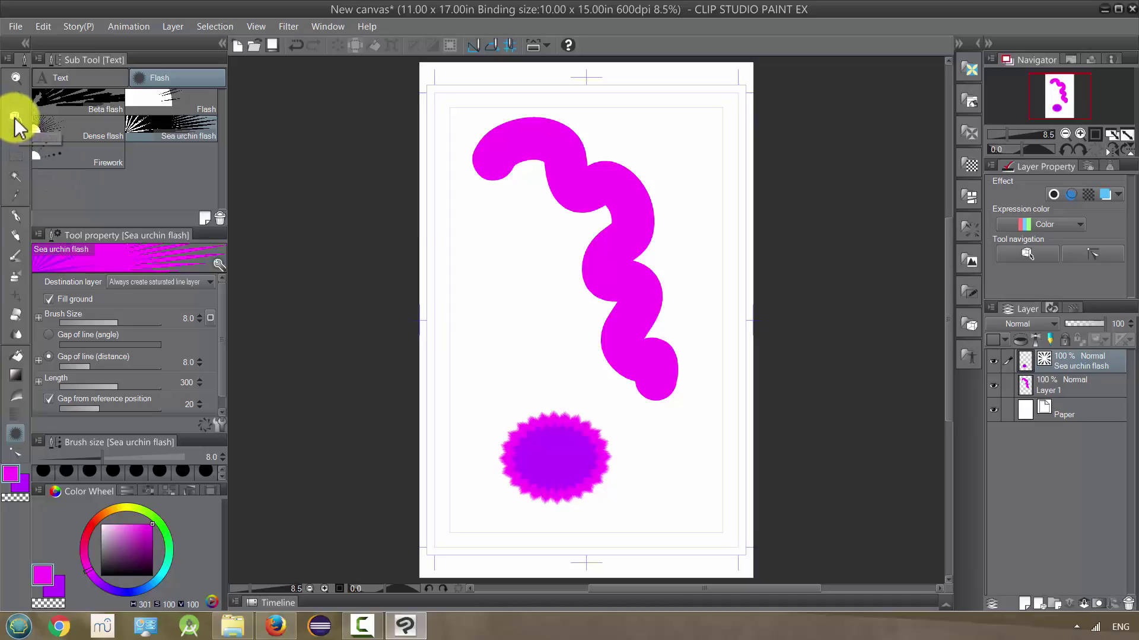
click(16, 119)
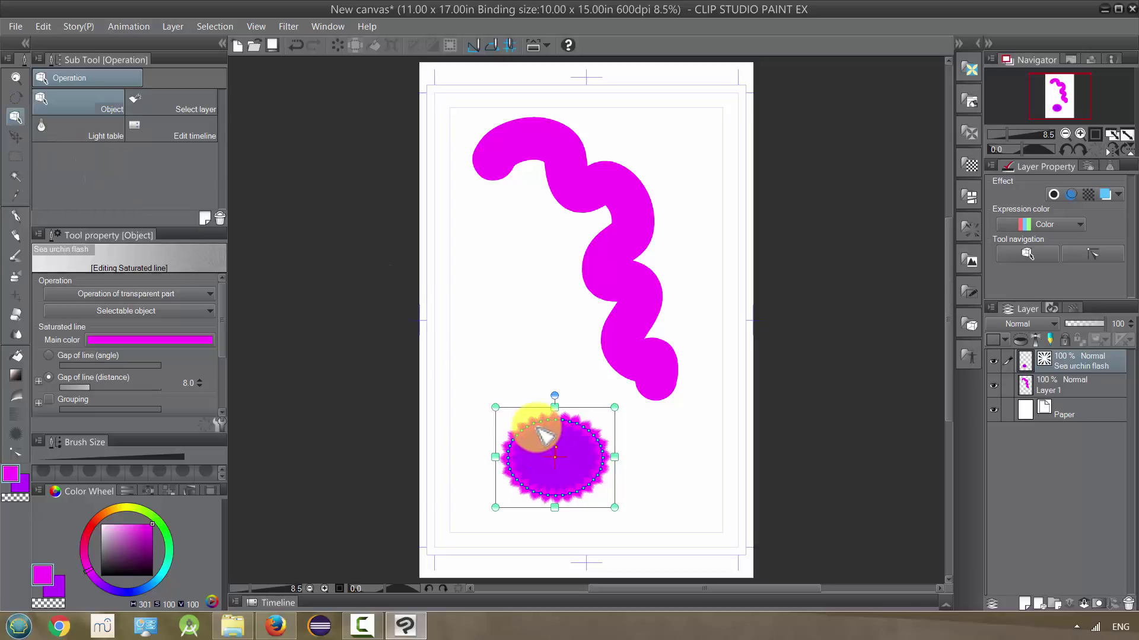
Resize, reshape, raise and tilt the sea urchin flash so it overlaps the squiggle's lower half
click(14, 178)
click(16, 119)
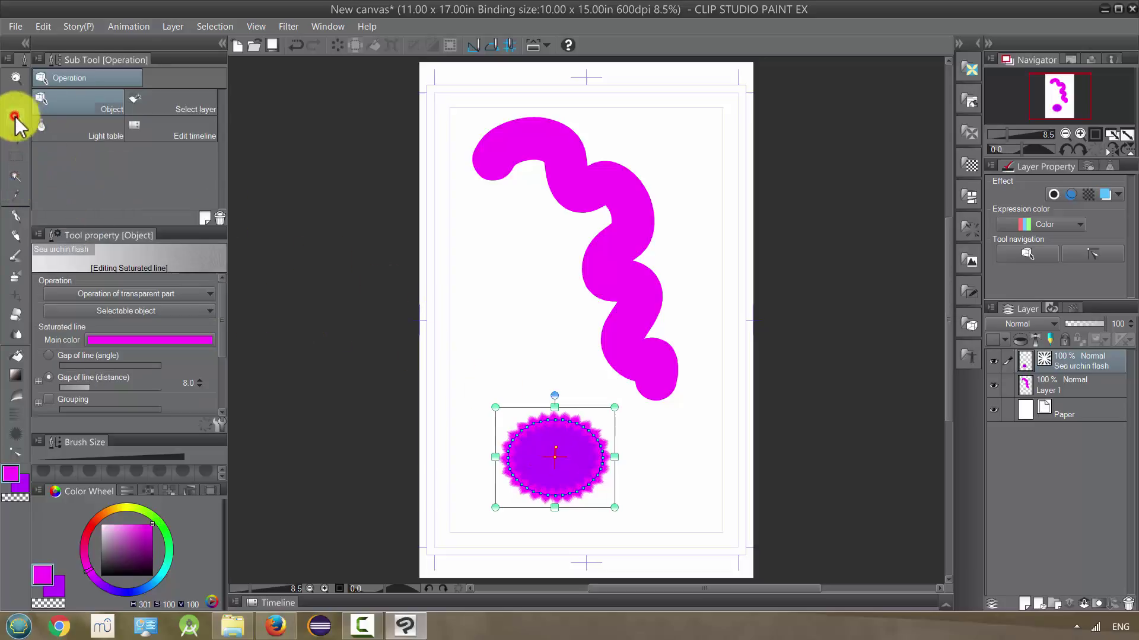
click(570, 445)
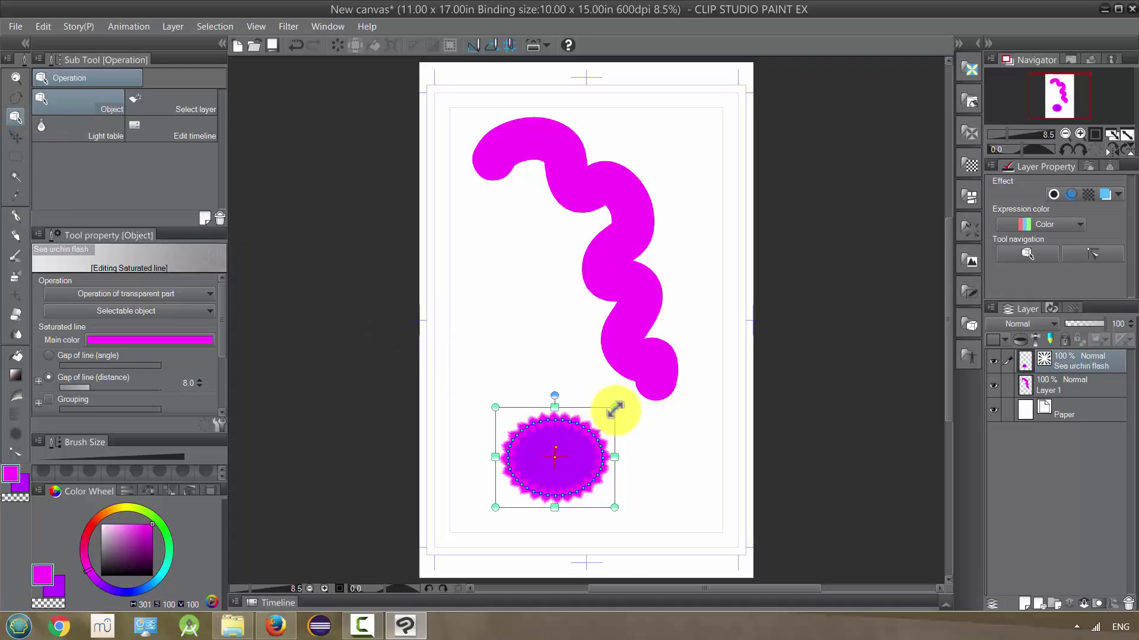
drag(613, 407, 639, 360)
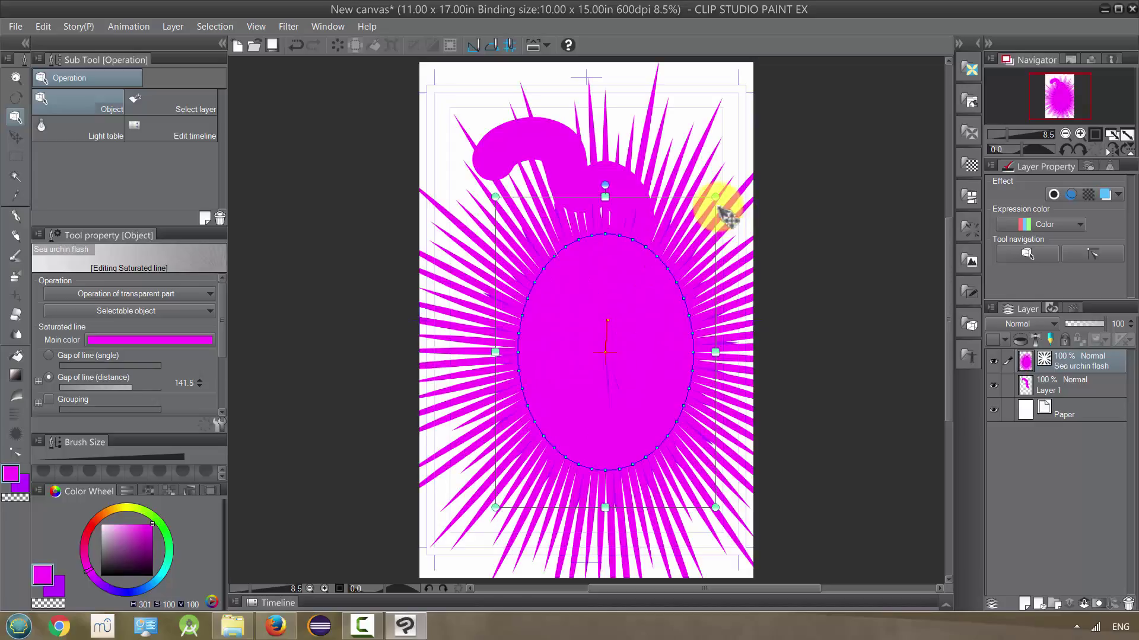
drag(712, 200, 629, 377)
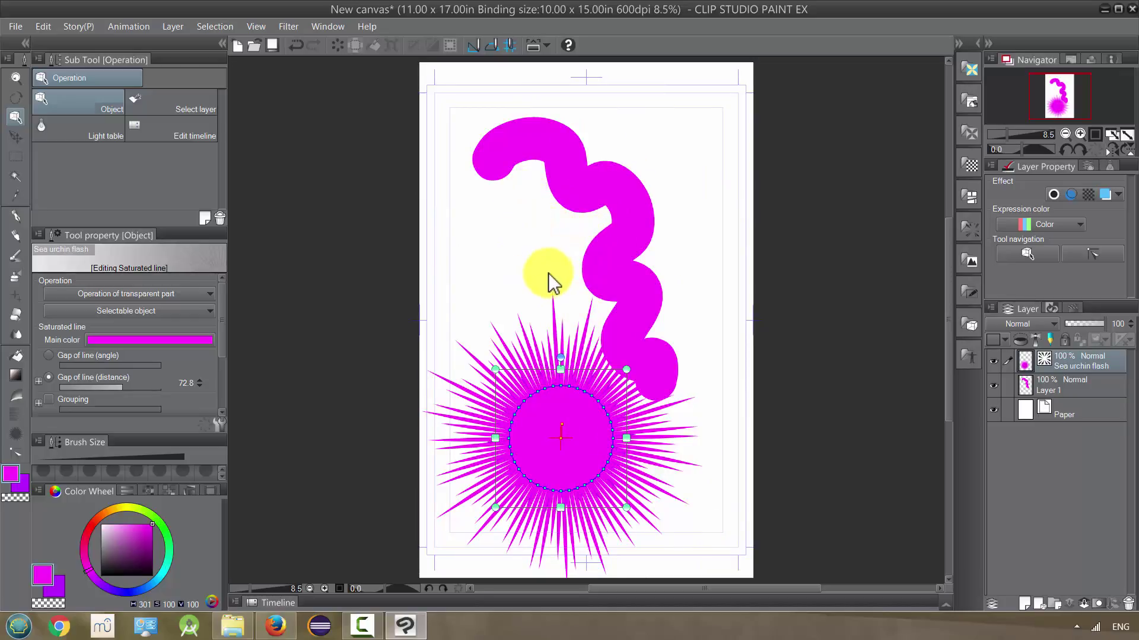
drag(565, 446, 546, 431)
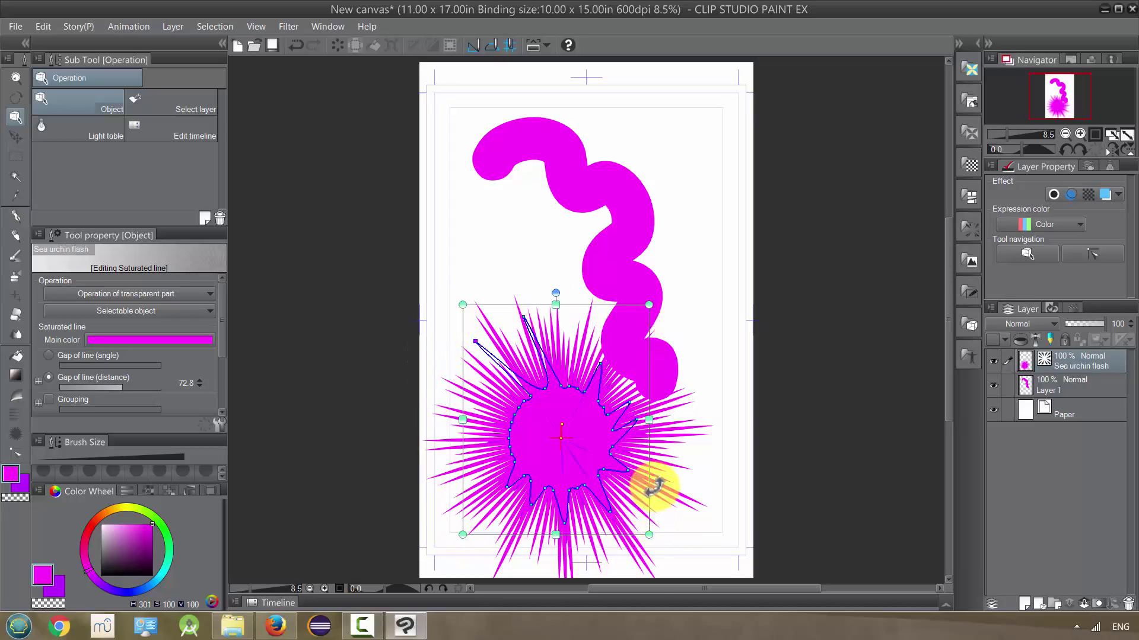
drag(580, 310, 637, 356)
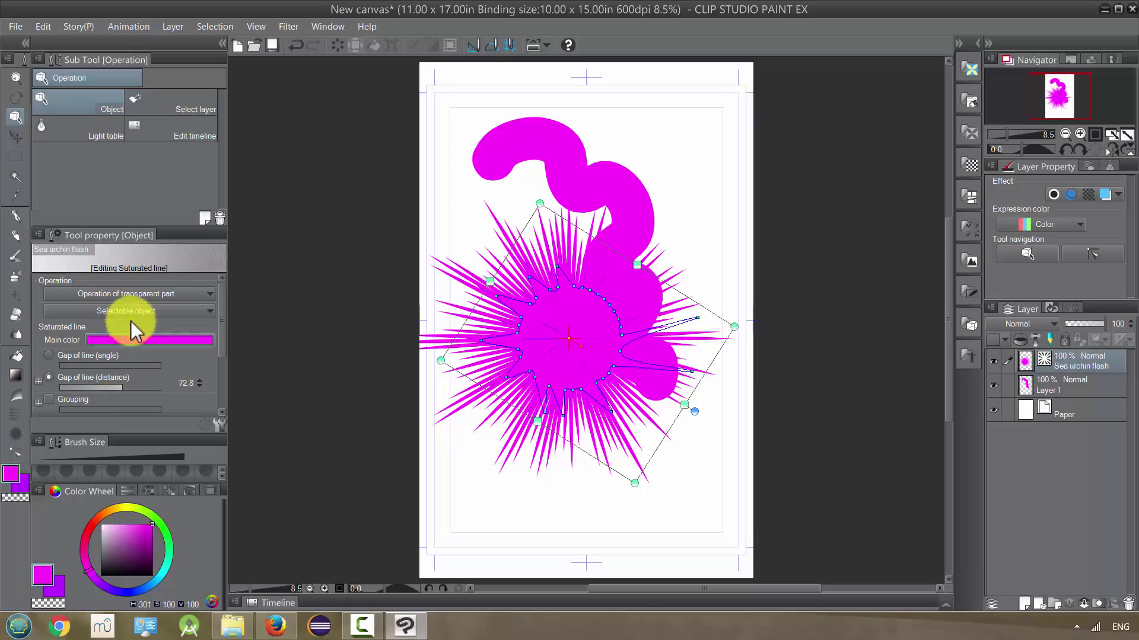
Change the sea urchin flash's main colour to pure green
click(521, 338)
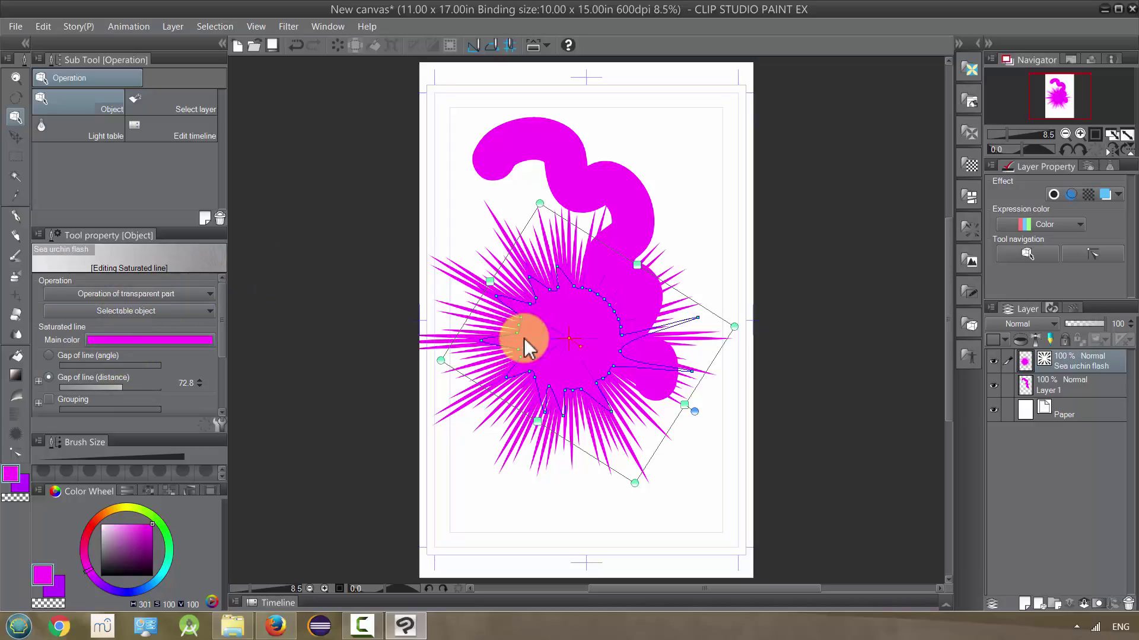
click(173, 343)
click(449, 261)
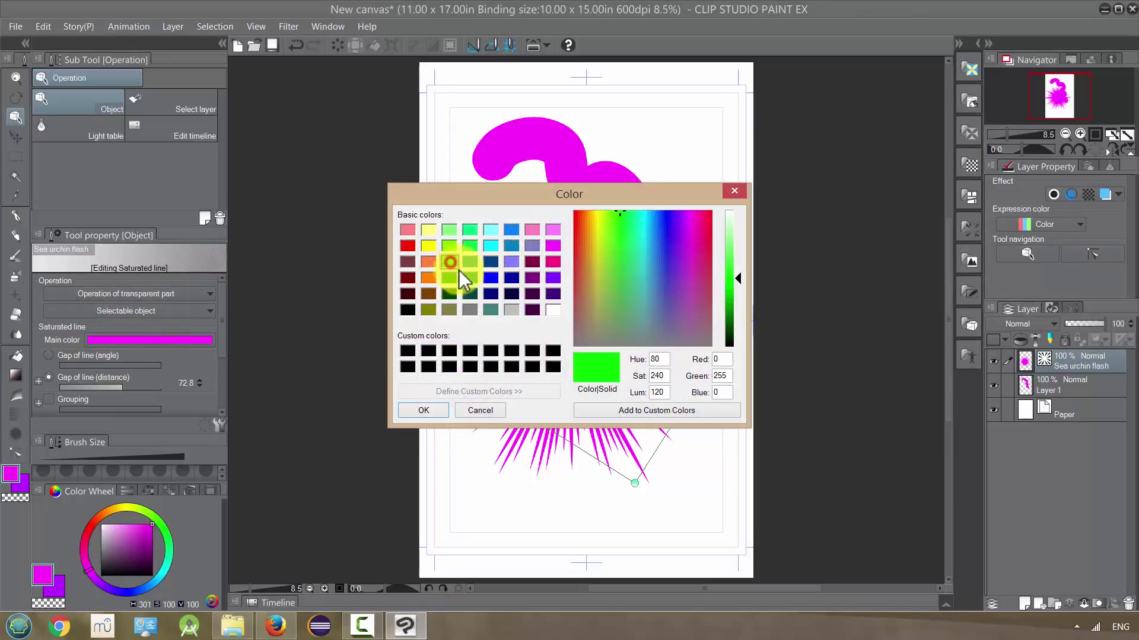
click(424, 411)
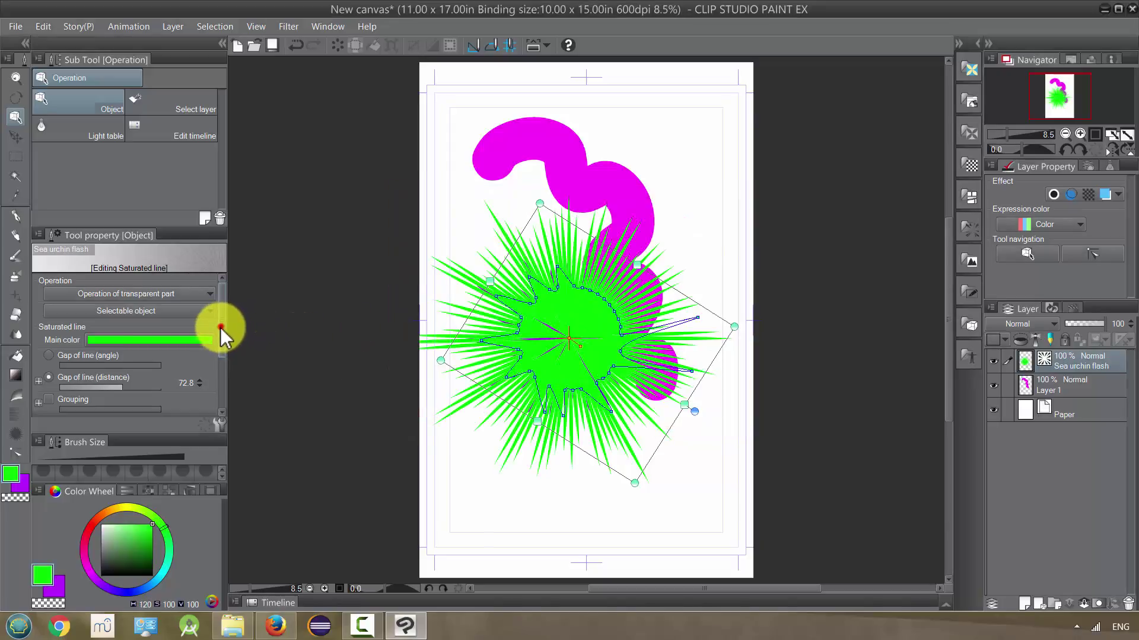
Set the flash's Gap of line (distance) to 9.9 and Length to 212
drag(222, 332, 222, 350)
drag(129, 344, 137, 343)
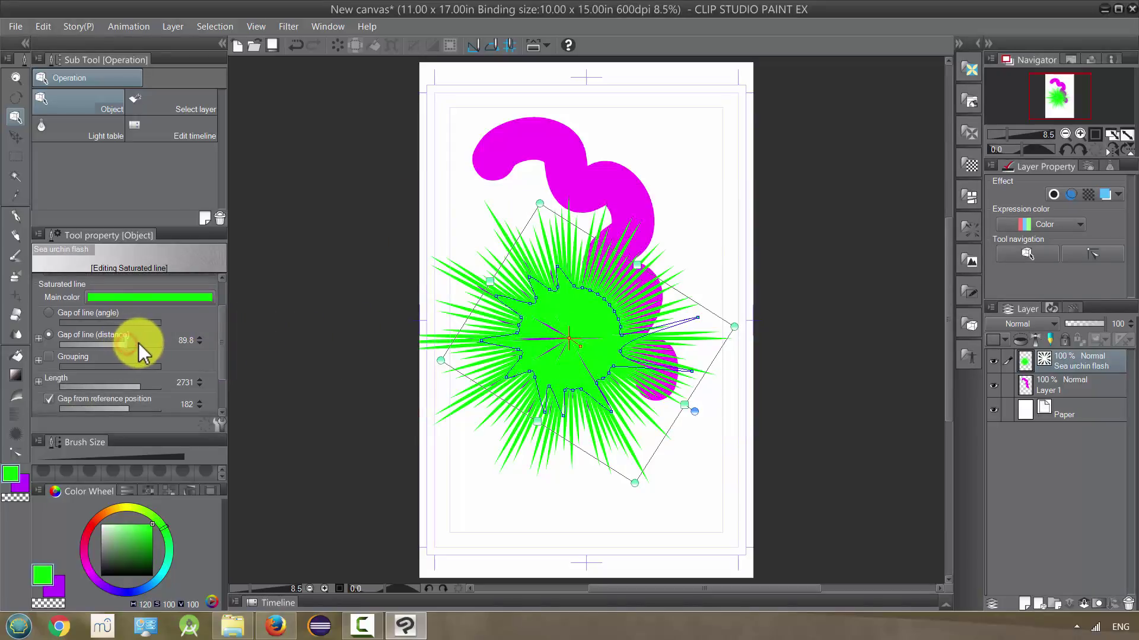
click(146, 346)
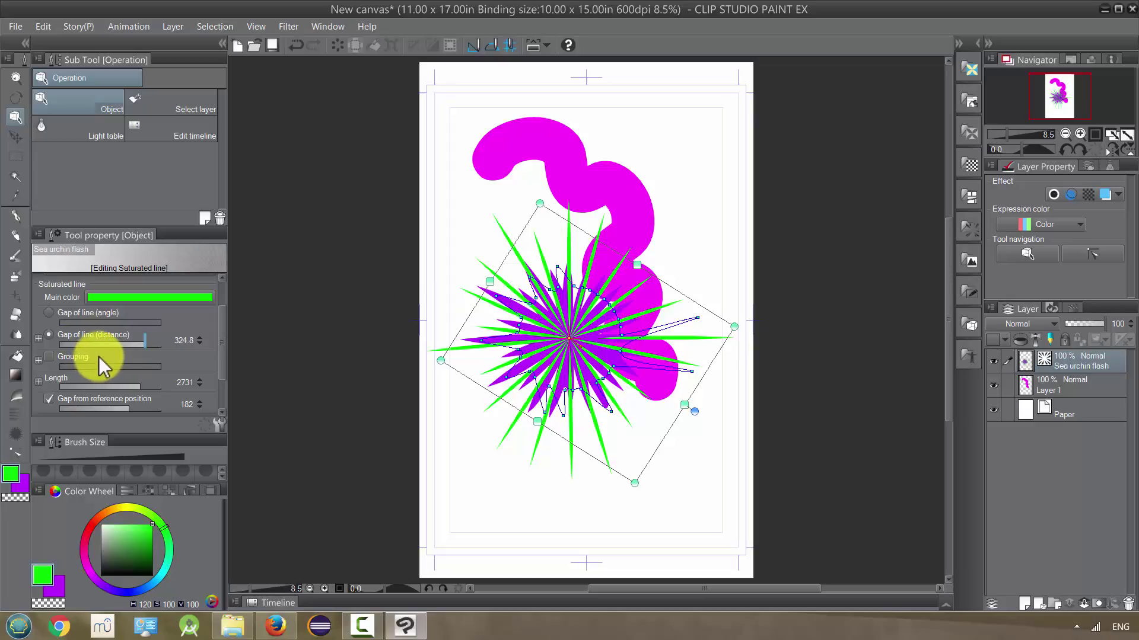
click(78, 344)
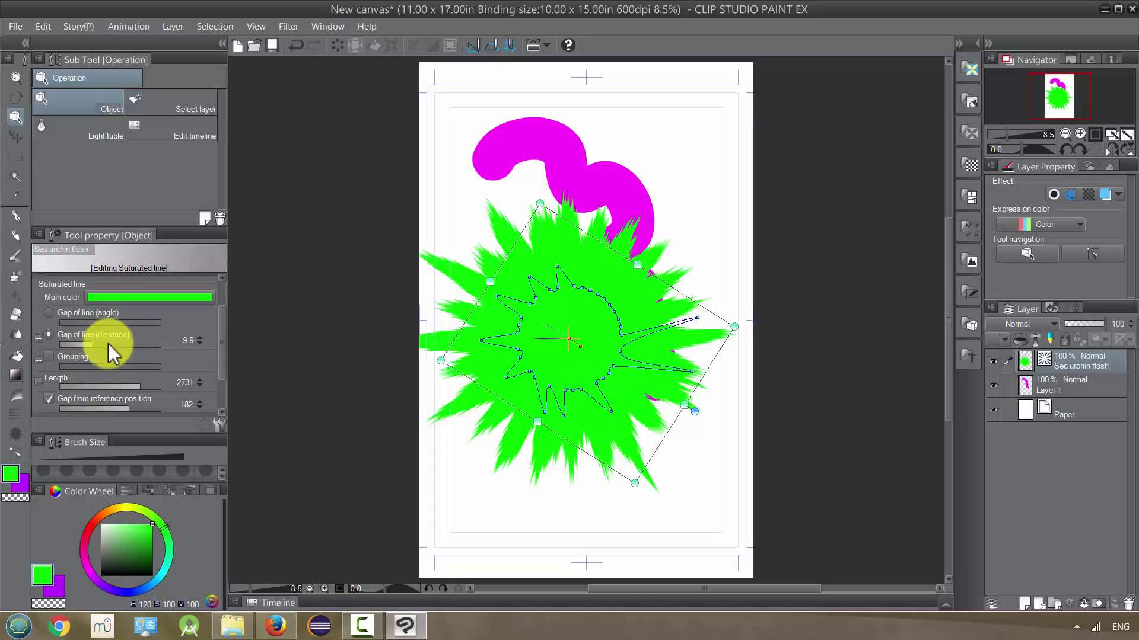
click(112, 386)
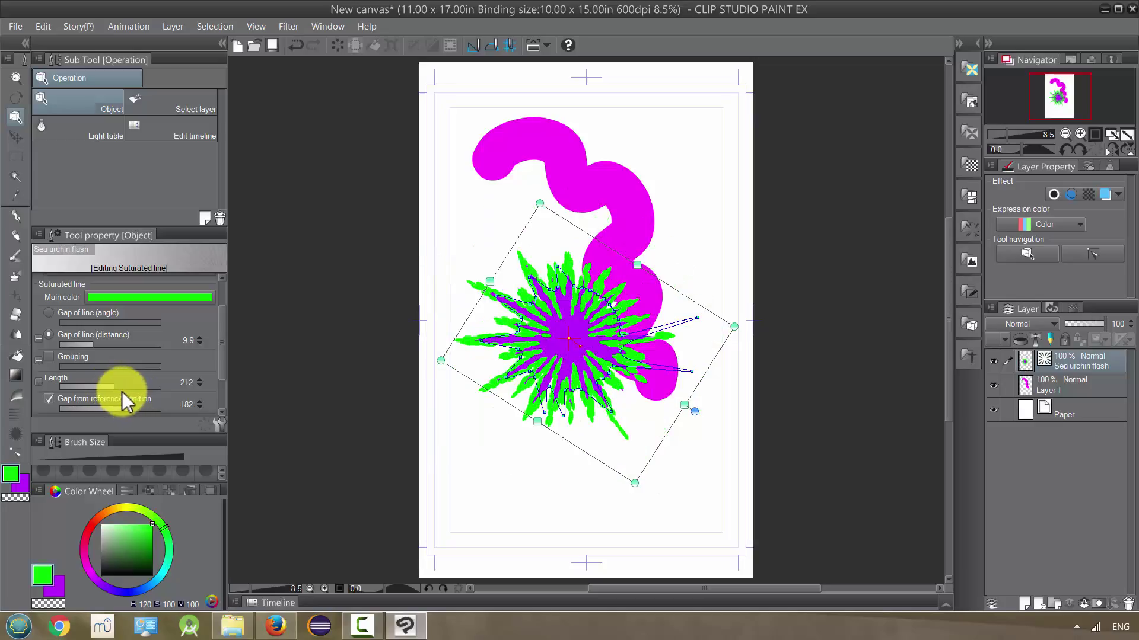
click(221, 376)
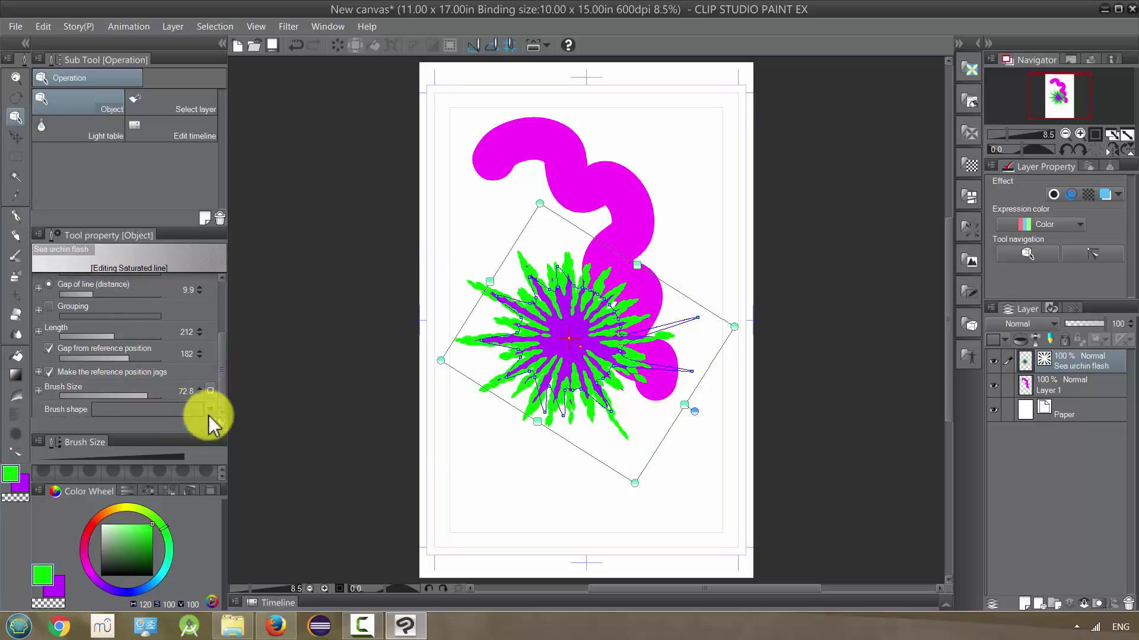
click(219, 426)
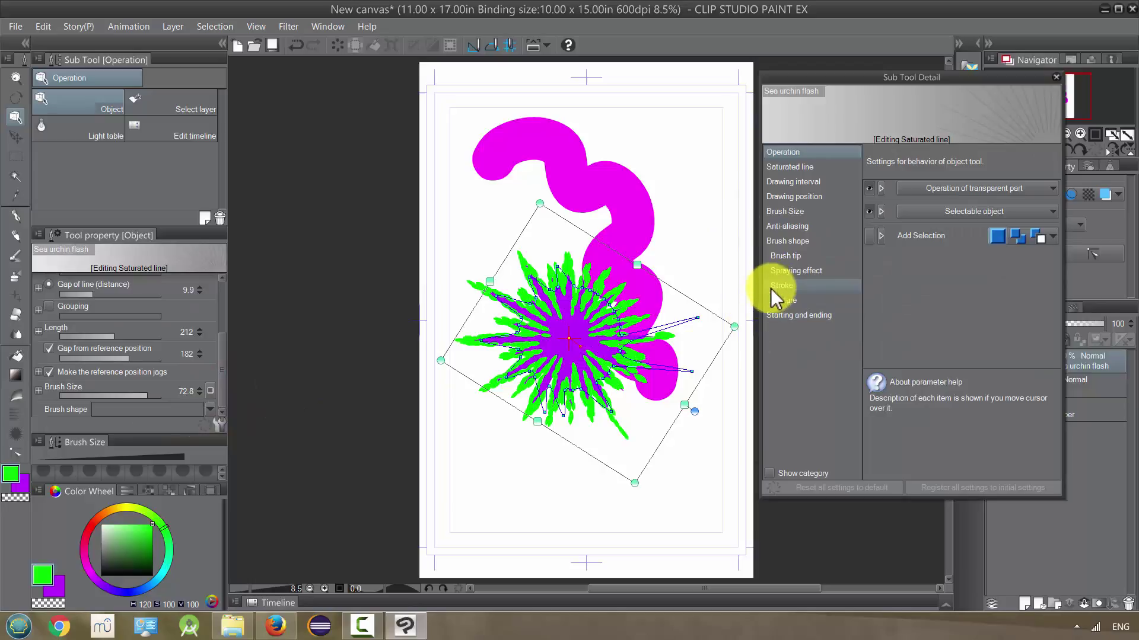
Close the Sub Tool Detail window
click(1056, 78)
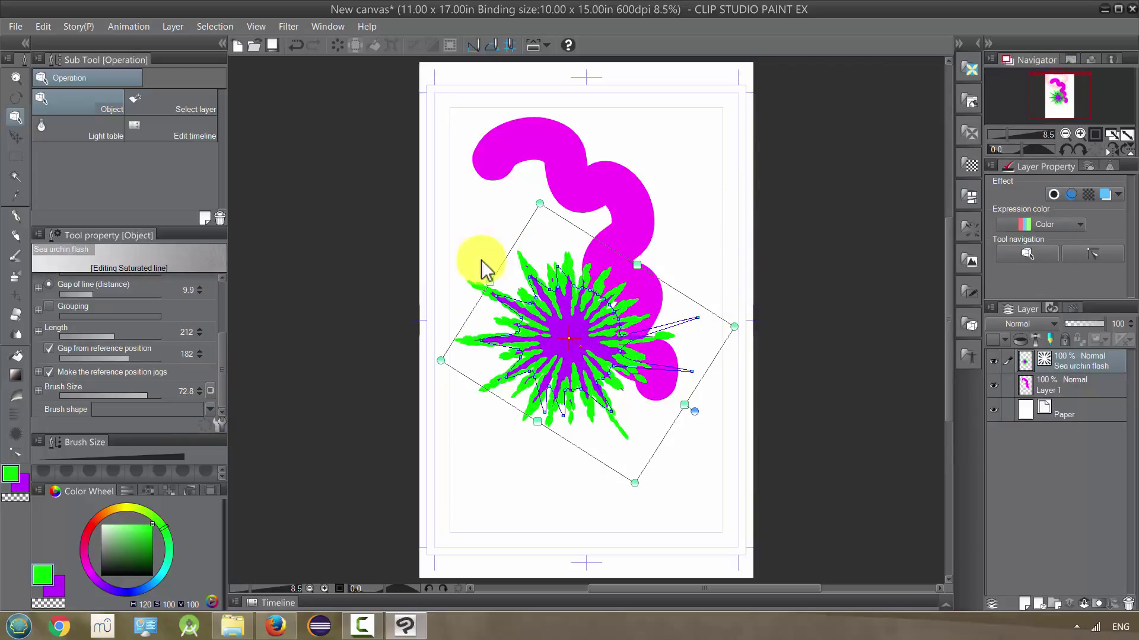